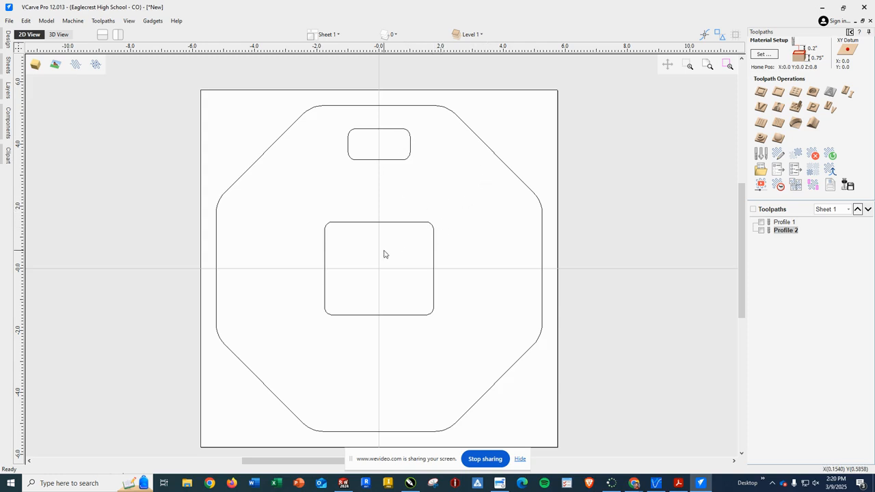
- Start a pocket toolpath for the small rounded rectangle above the central opening, with a cut depth of .125 inches
{"action": "left_click", "coordinate": [369, 161]}
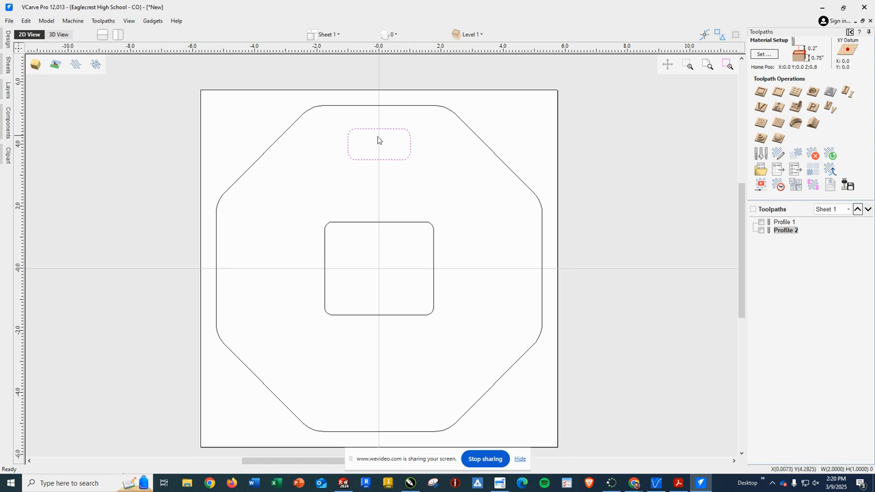
{"action": "left_click", "coordinate": [338, 164]}
{"action": "left_click", "coordinate": [355, 161]}
{"action": "left_click", "coordinate": [350, 179]}
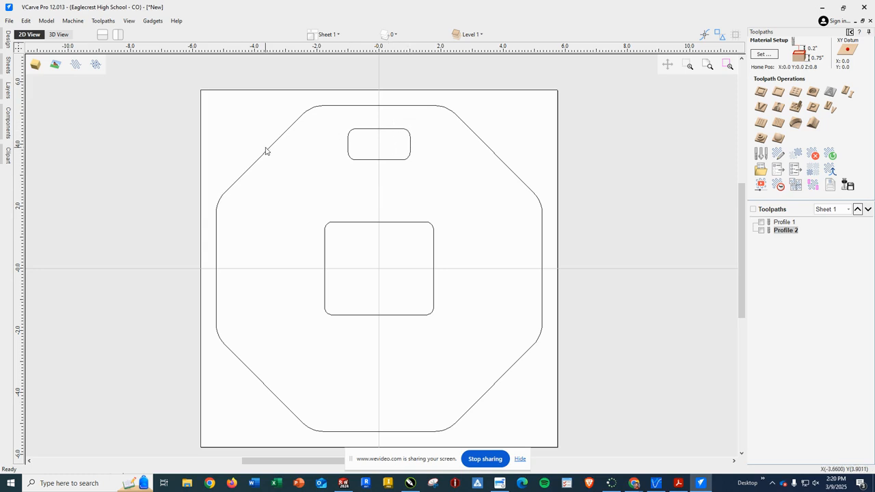
{"action": "left_click", "coordinate": [382, 162]}
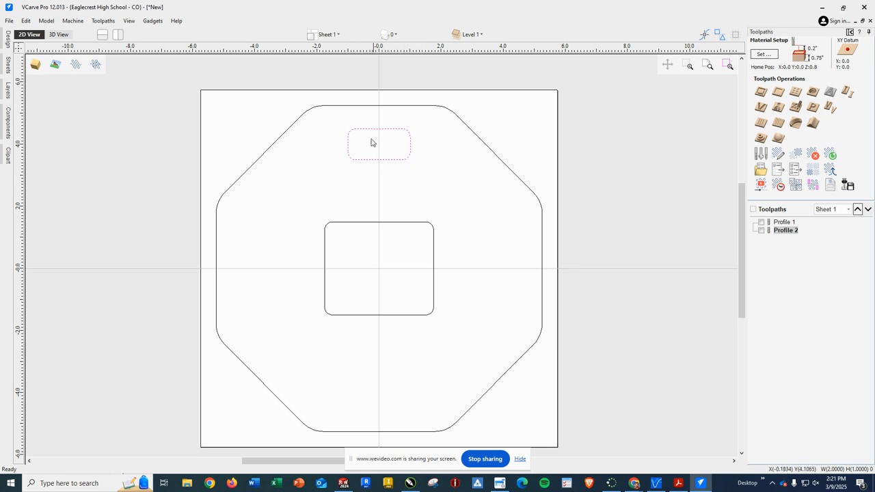
{"action": "left_click", "coordinate": [779, 93]}
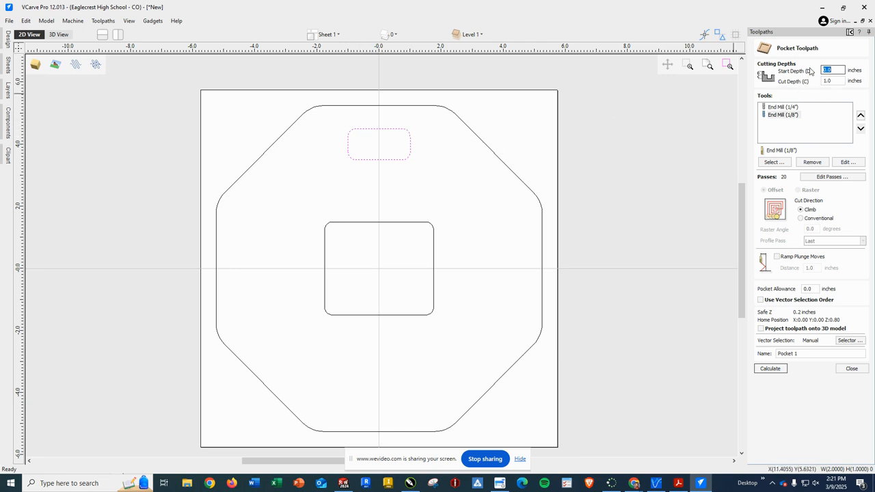
{"action": "left_click", "coordinate": [830, 81]}
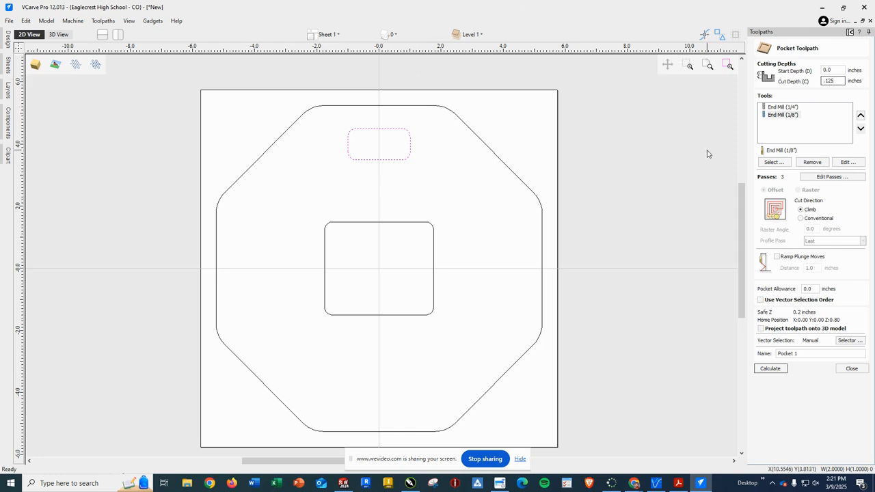
- Remove the 1/8" end mill from the pocket toolpath's tool list, keeping only the 1/4" end mill
{"action": "left_click", "coordinate": [808, 117]}
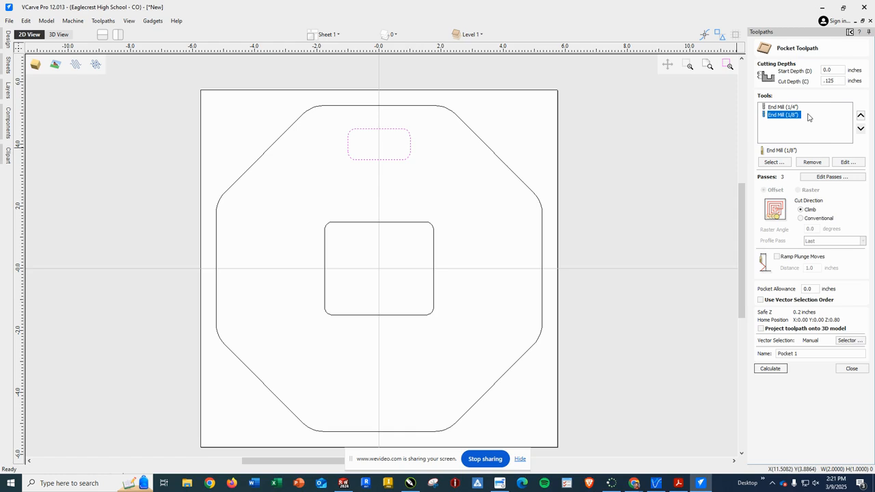
{"action": "left_click", "coordinate": [797, 108]}
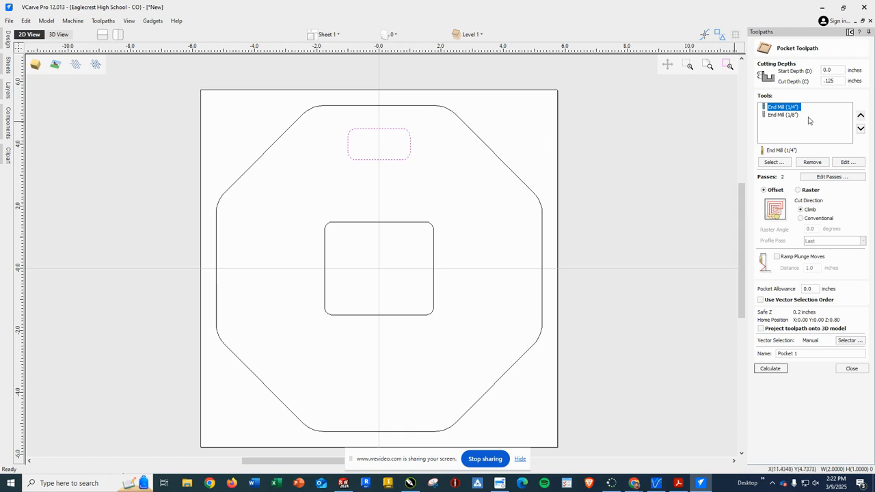
{"action": "left_click", "coordinate": [783, 114]}
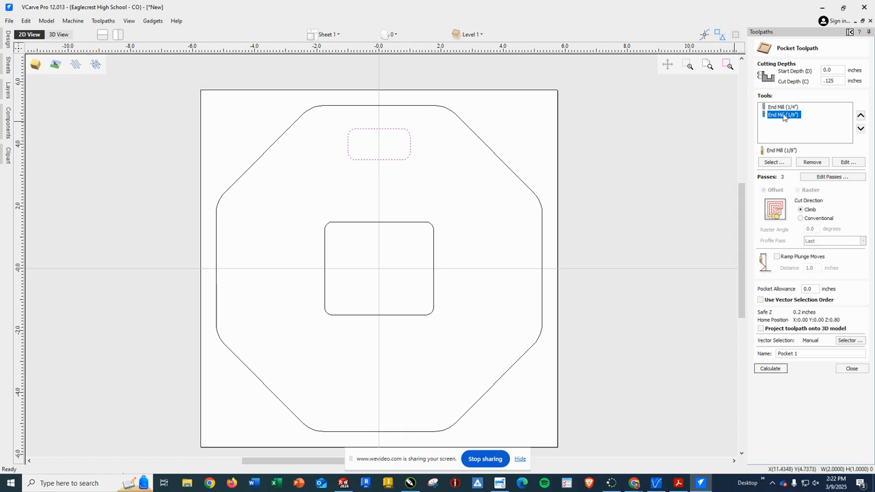
{"action": "left_click", "coordinate": [812, 162]}
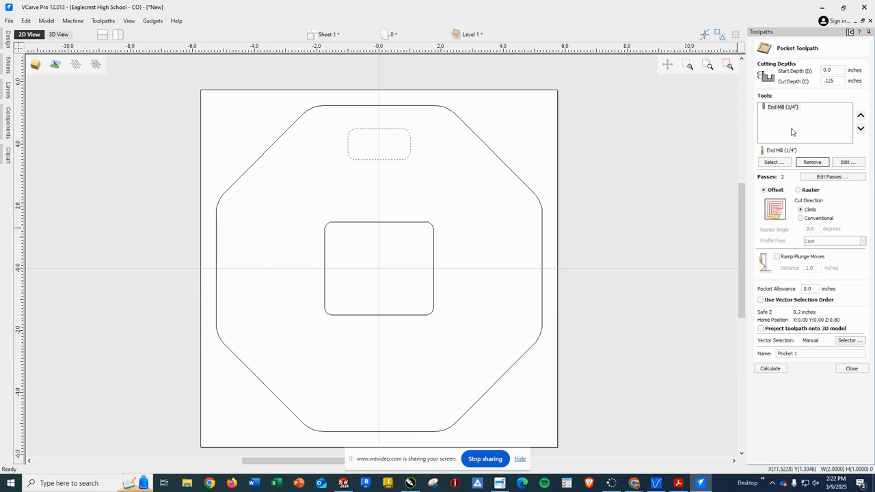
- Review the 1/4" end mill's cutting parameters, feeds and tool number, and accept them
{"action": "left_click", "coordinate": [783, 108]}
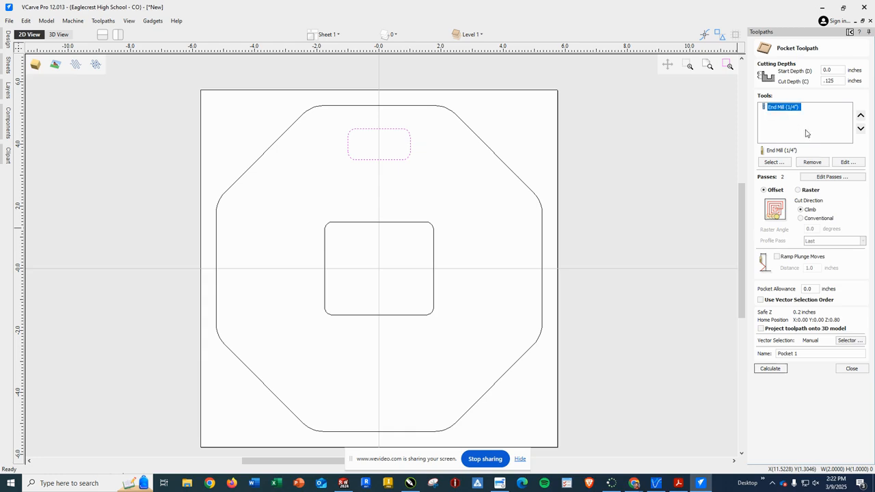
{"action": "left_click", "coordinate": [858, 164]}
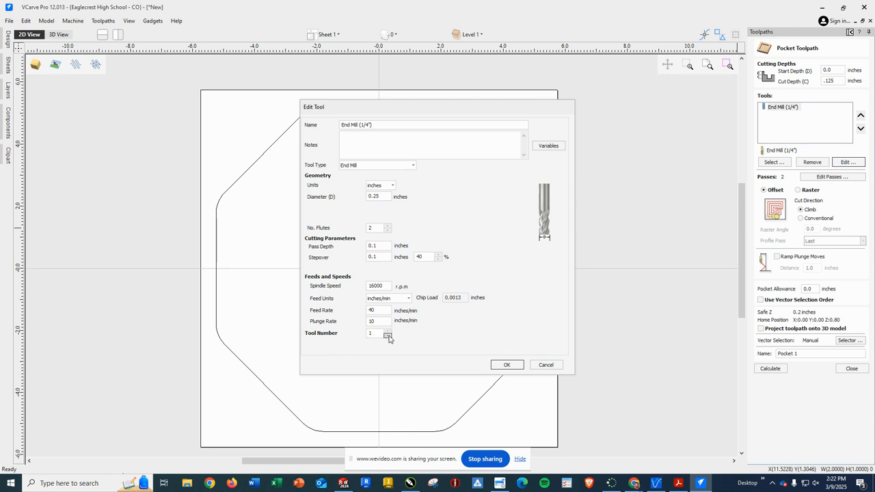
{"action": "double_click", "coordinate": [375, 333]}
{"action": "left_click", "coordinate": [506, 365]}
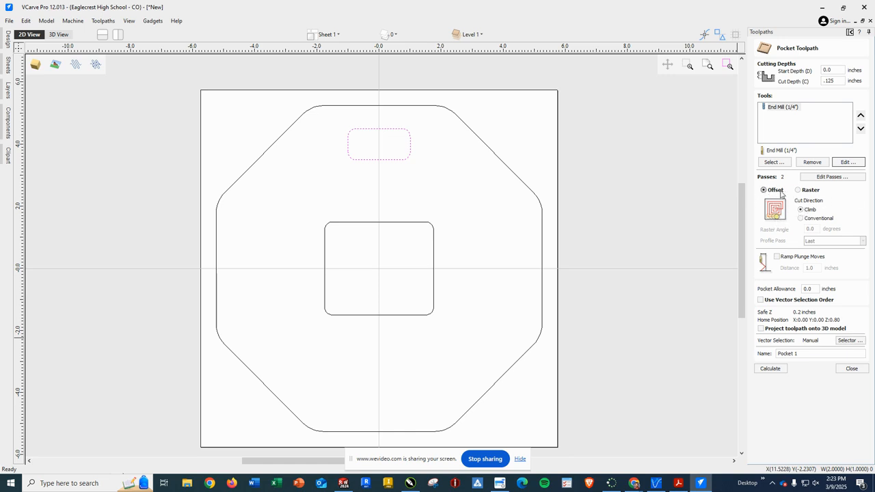
- Compare the Raster and Offset clearing strategies, keep Offset, and calculate the toolpath named Pocket 1
{"action": "left_click", "coordinate": [801, 192]}
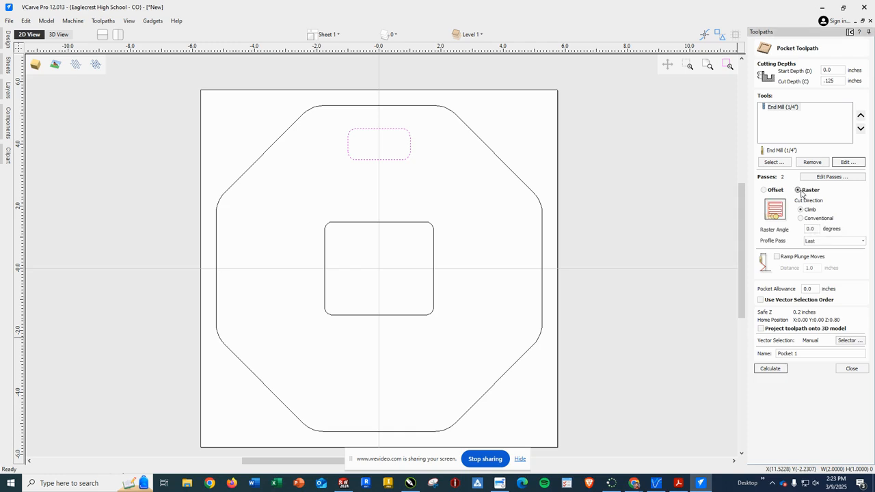
{"action": "left_click", "coordinate": [764, 190]}
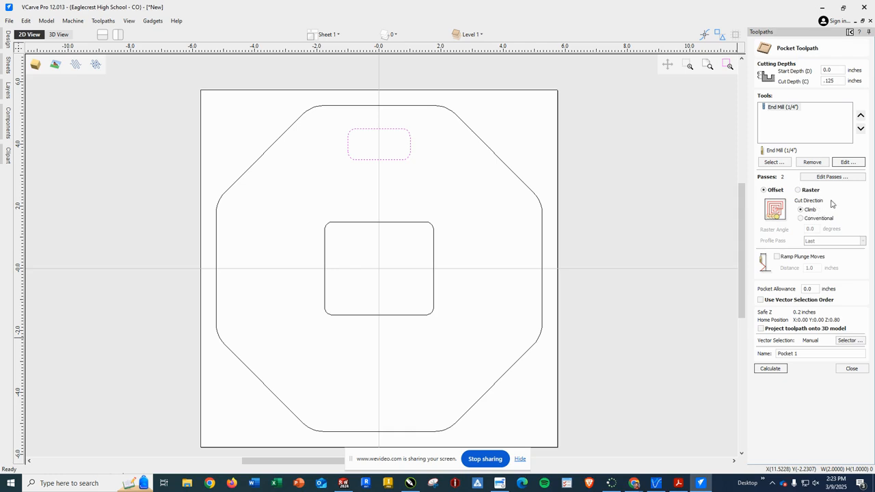
{"action": "left_click", "coordinate": [797, 354]}
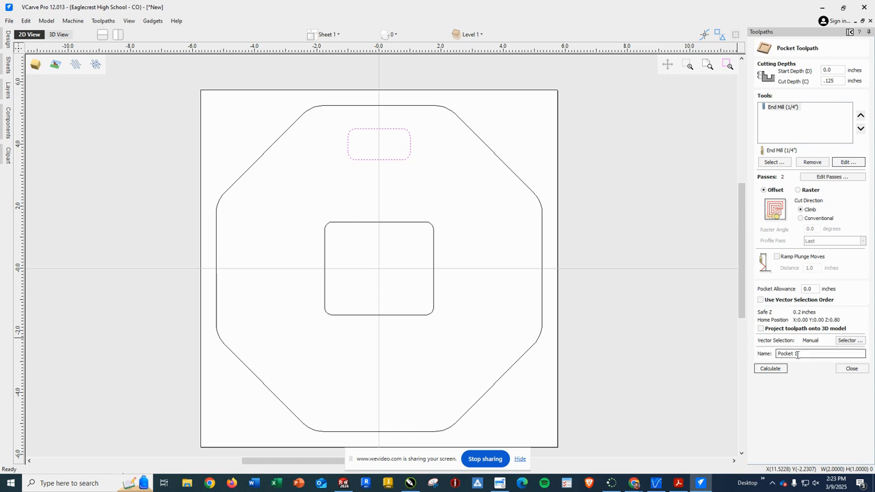
{"action": "left_click", "coordinate": [775, 372]}
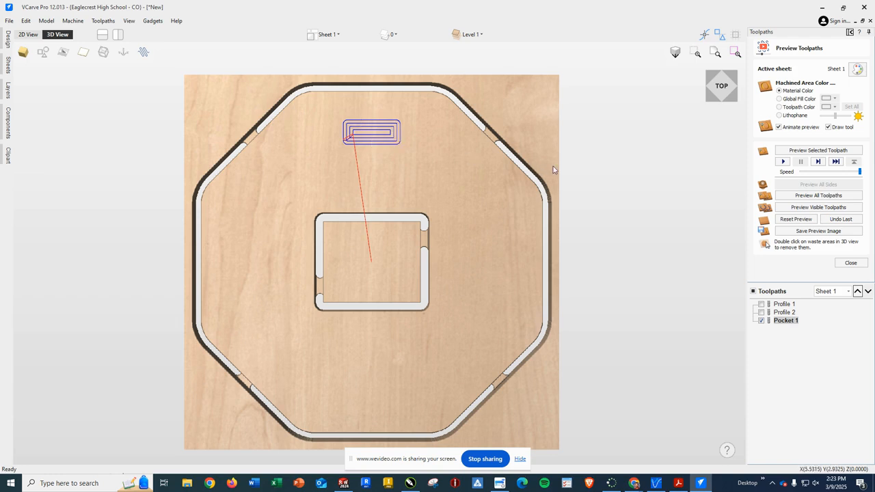
- Preview the small rectangle's pocket toolpath in the material and close the preview
{"action": "left_click", "coordinate": [797, 153]}
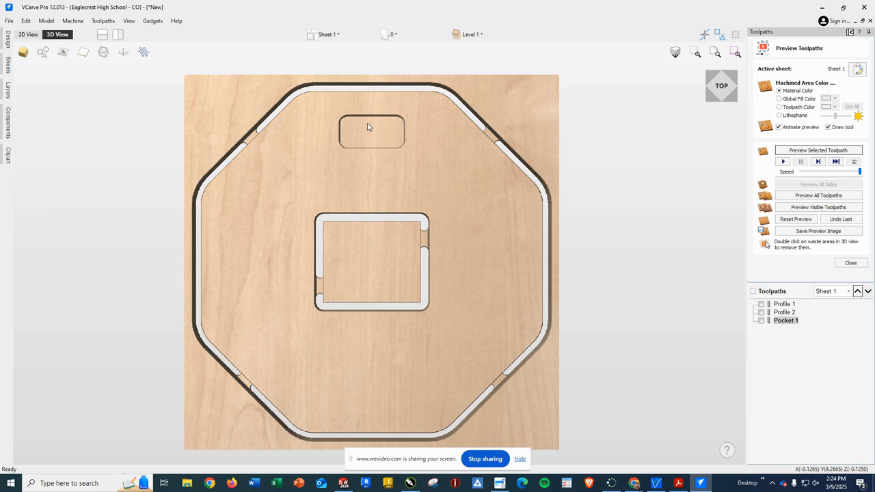
{"action": "mouse_move", "coordinate": [787, 321]}
{"action": "left_click", "coordinate": [852, 265]}
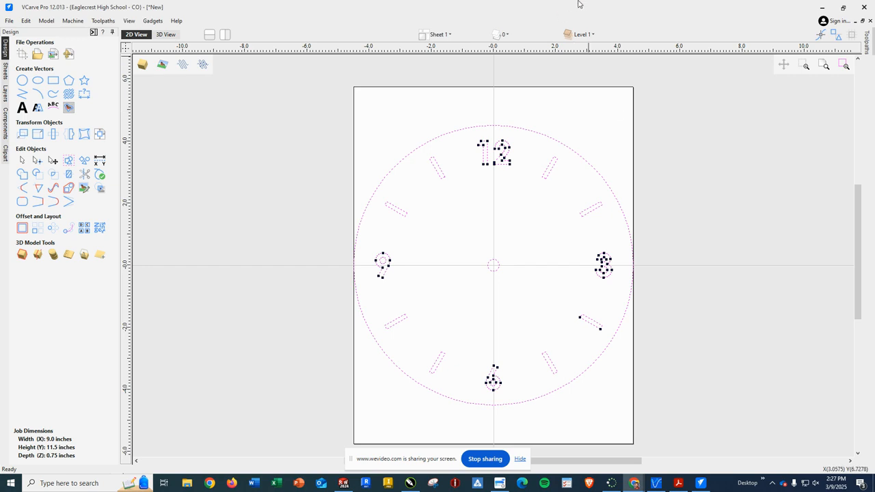
- Join the clock face's open vectors and delete the small circle at its centre
{"action": "left_click", "coordinate": [21, 202]}
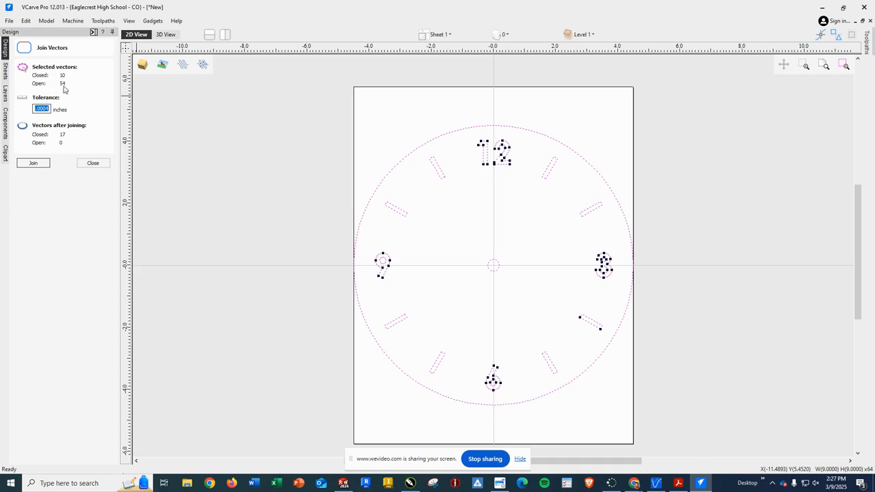
{"action": "left_click", "coordinate": [33, 163]}
{"action": "left_click", "coordinate": [102, 164]}
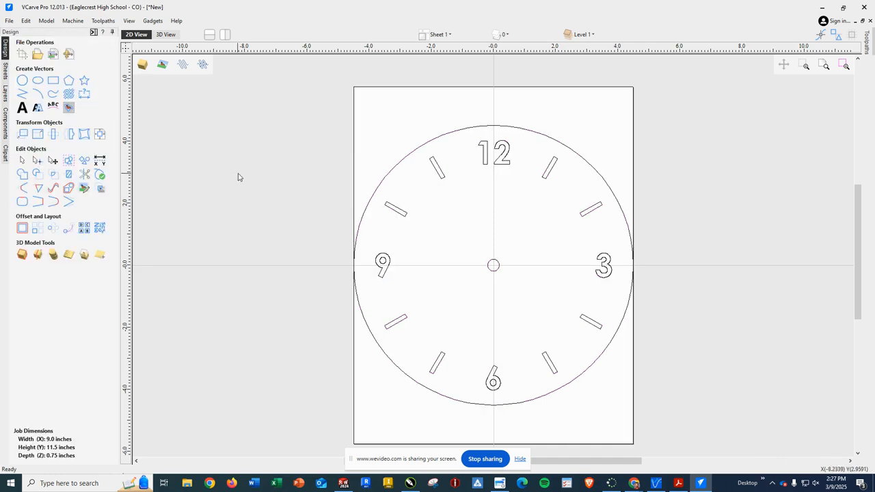
{"action": "left_click", "coordinate": [495, 266]}
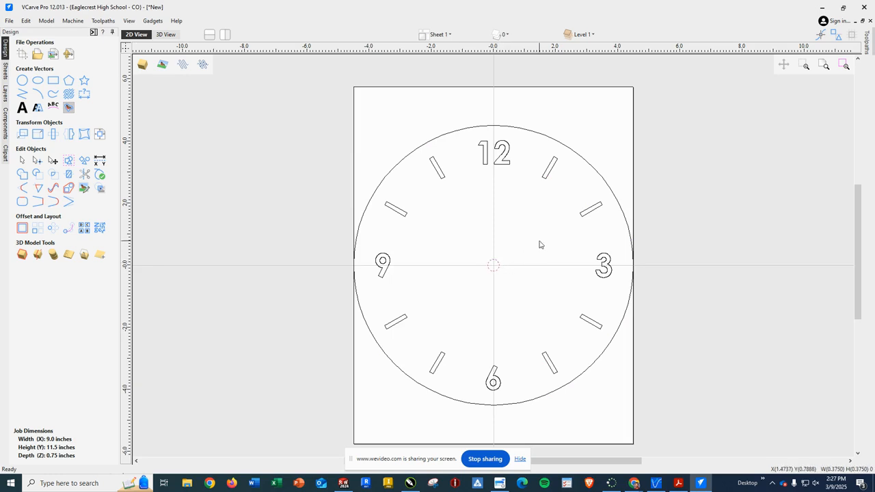
{"action": "key", "text": "Delete"}
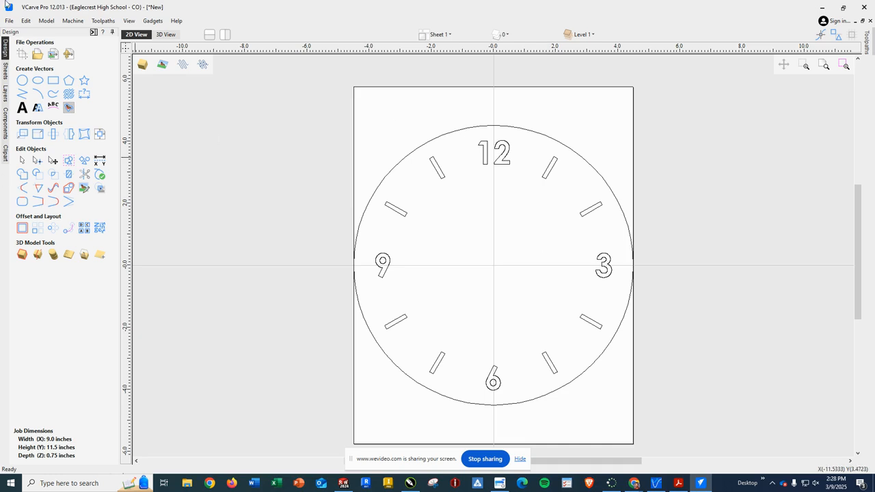
- Start a pocket toolpath for the clock's numerals and hour marks, leaving out the outer circle
{"action": "left_click", "coordinate": [94, 33]}
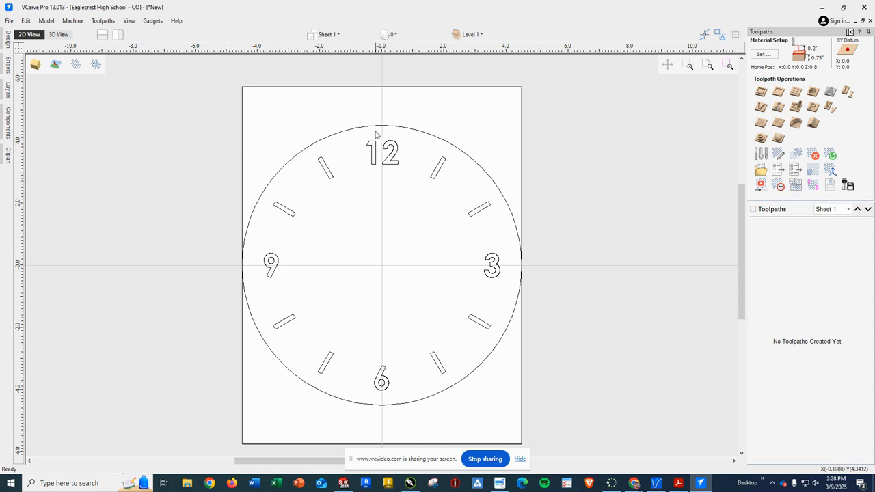
{"action": "left_click_drag", "start_coordinate": [218, 145], "coordinate": [539, 402]}
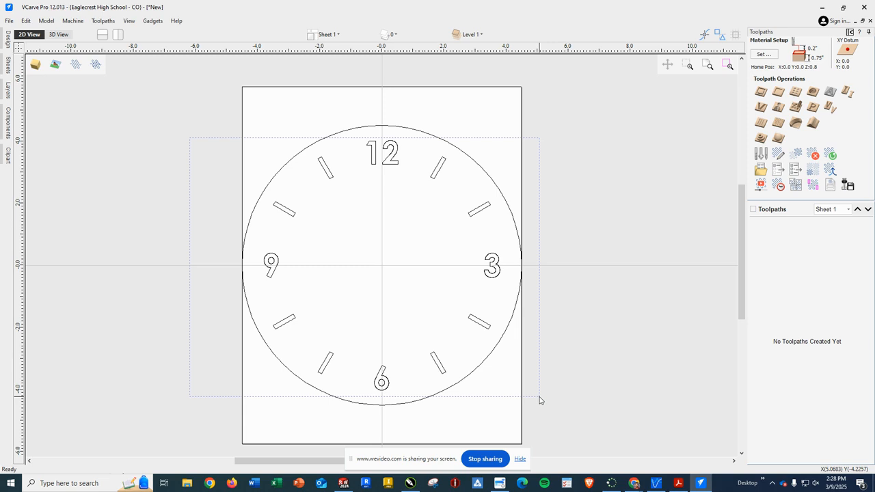
{"action": "left_click_drag", "start_coordinate": [539, 401], "coordinate": [539, 401]}
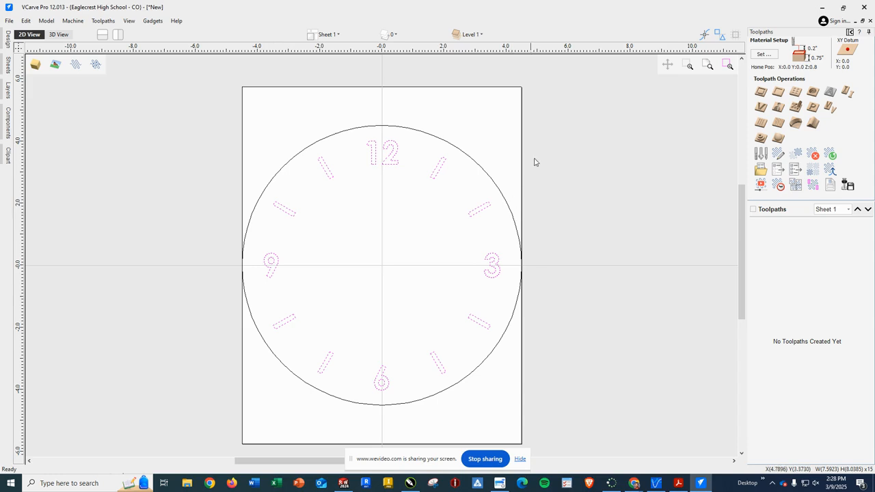
{"action": "left_click", "coordinate": [779, 93]}
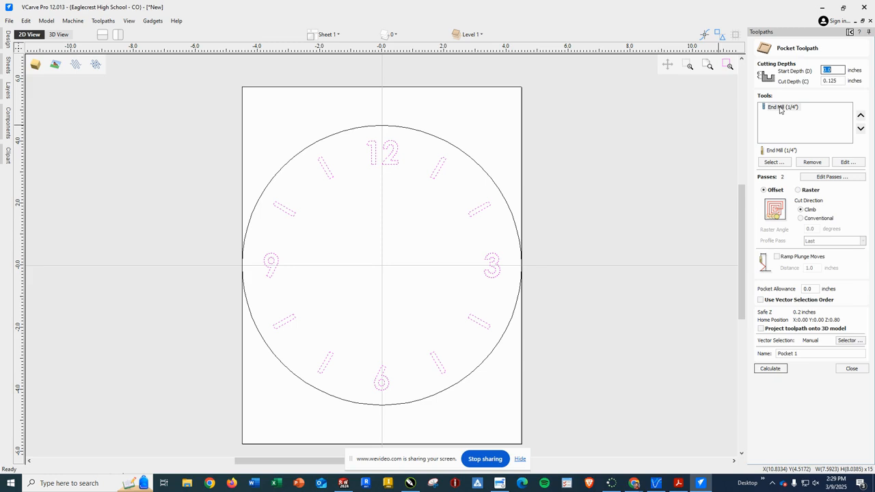
- Replace the pocket toolpath's 1/4" end mill with the Softwood 1/8" end mill from the tool database
{"action": "left_click", "coordinate": [773, 163]}
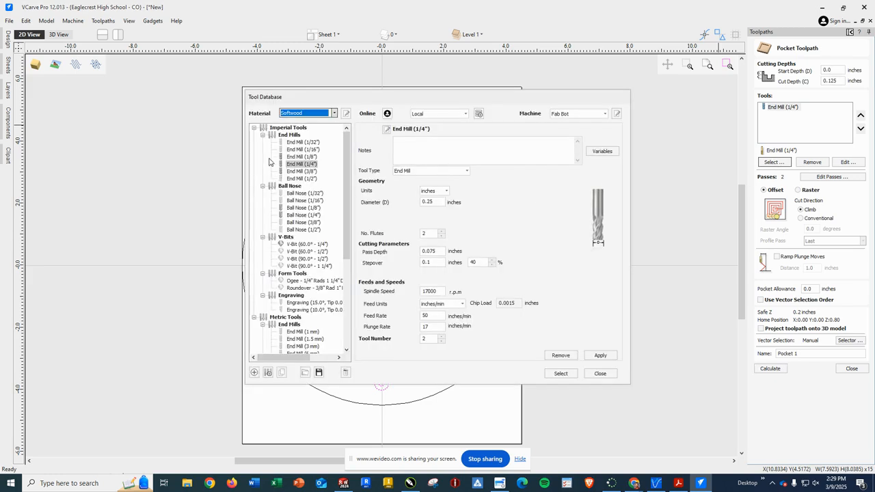
{"action": "left_click", "coordinate": [299, 156]}
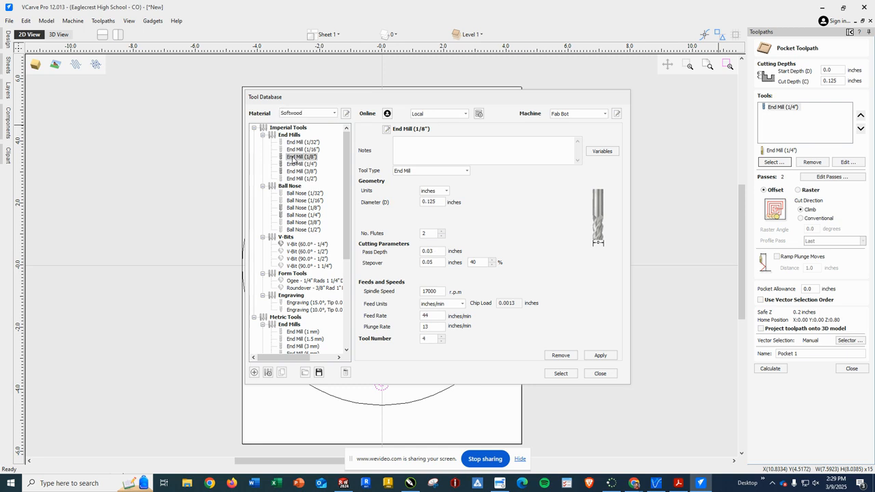
{"action": "left_click", "coordinate": [432, 339]}
{"action": "left_click", "coordinate": [562, 374]}
{"action": "left_click", "coordinate": [560, 374]}
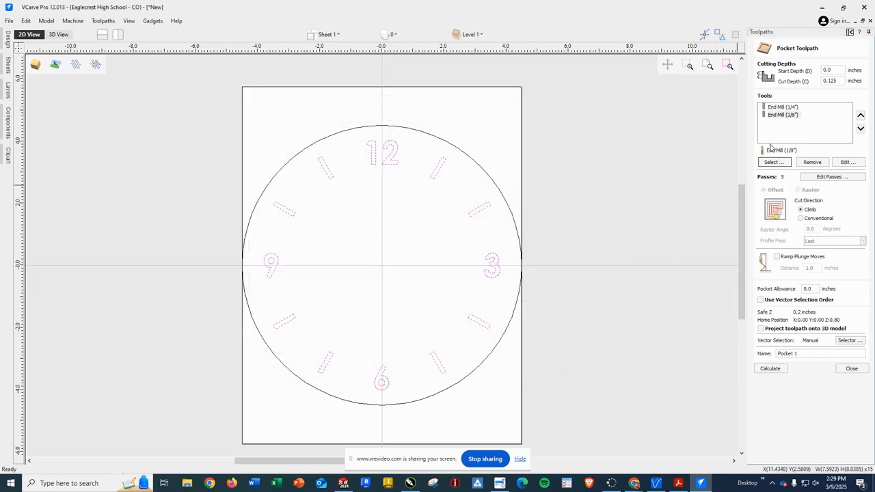
{"action": "left_click", "coordinate": [788, 108]}
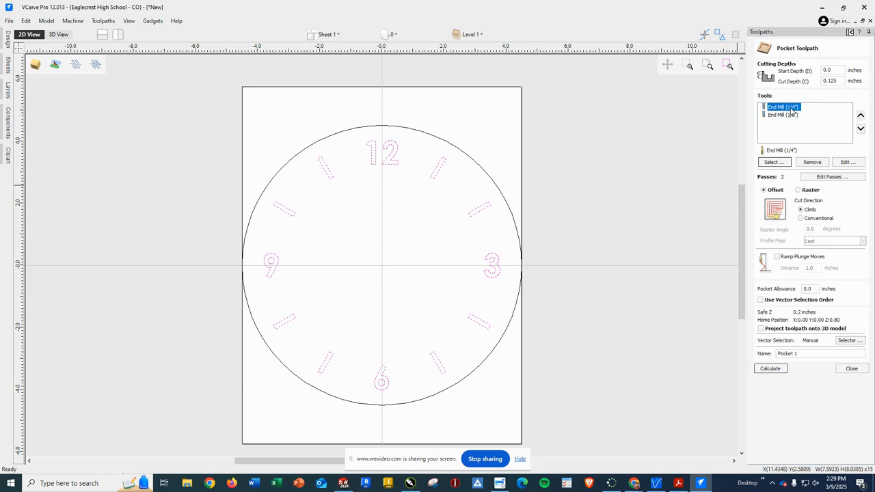
{"action": "left_click", "coordinate": [822, 162]}
- Review the 1/8" end mill's cutting settings and tool number, and accept them
{"action": "left_click", "coordinate": [780, 108]}
{"action": "left_click", "coordinate": [839, 162]}
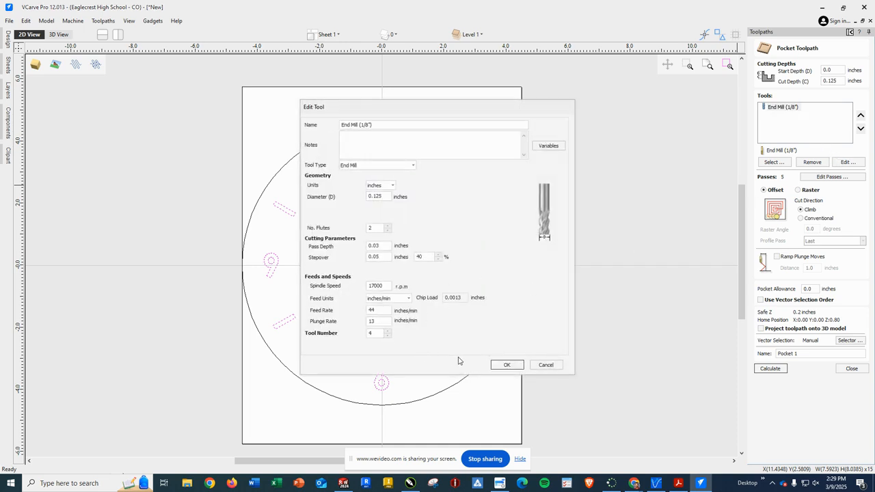
{"action": "left_click", "coordinate": [505, 366]}
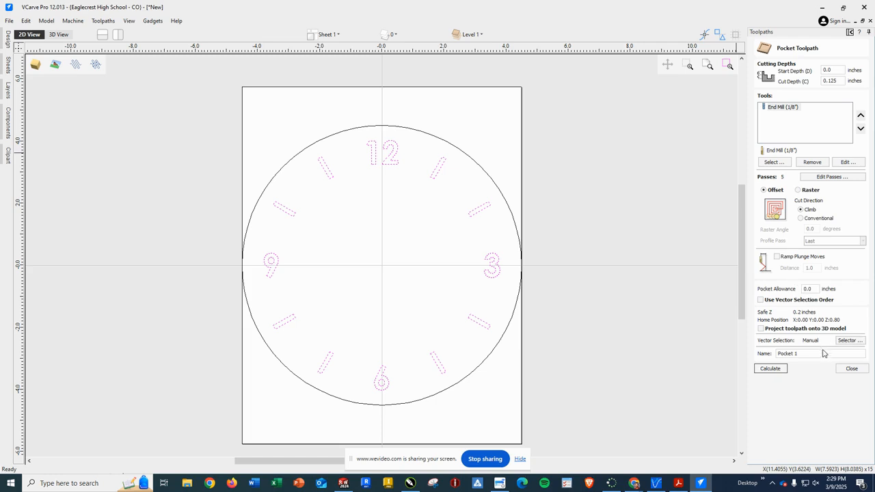
- Calculate the toolpath Pocket 1 for the numerals and hour marks, preview its cut, and clear the vector selection
{"action": "left_click", "coordinate": [799, 352]}
{"action": "left_click", "coordinate": [768, 370]}
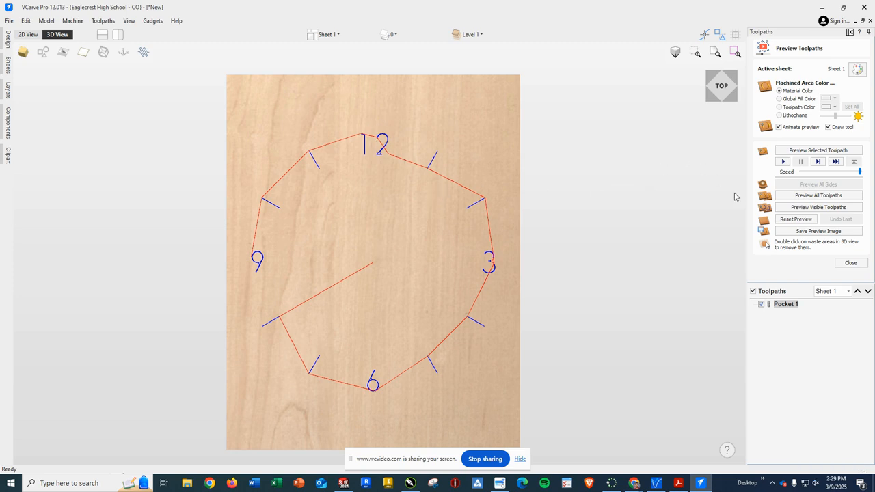
{"action": "left_click", "coordinate": [817, 152]}
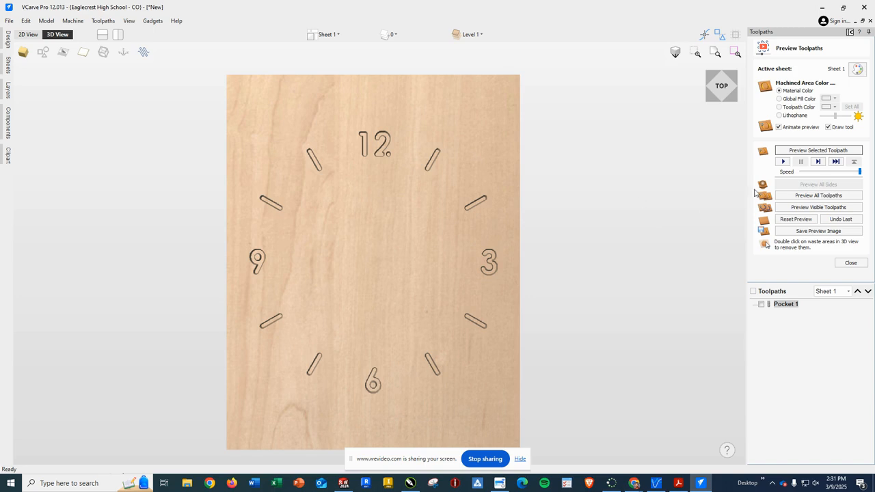
{"action": "left_click", "coordinate": [851, 264]}
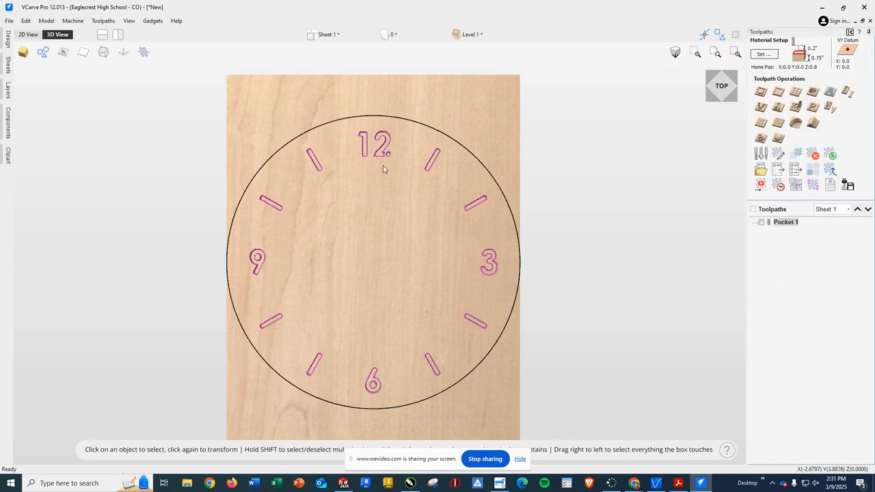
{"action": "left_click", "coordinate": [587, 200]}
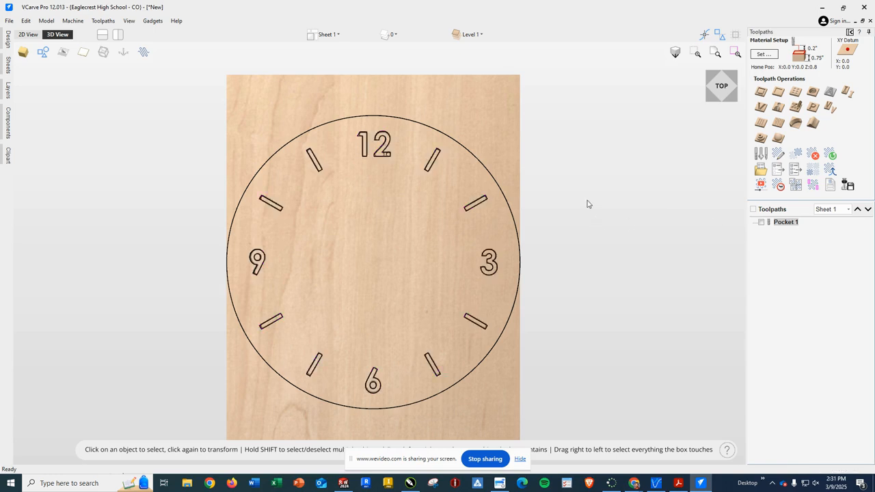